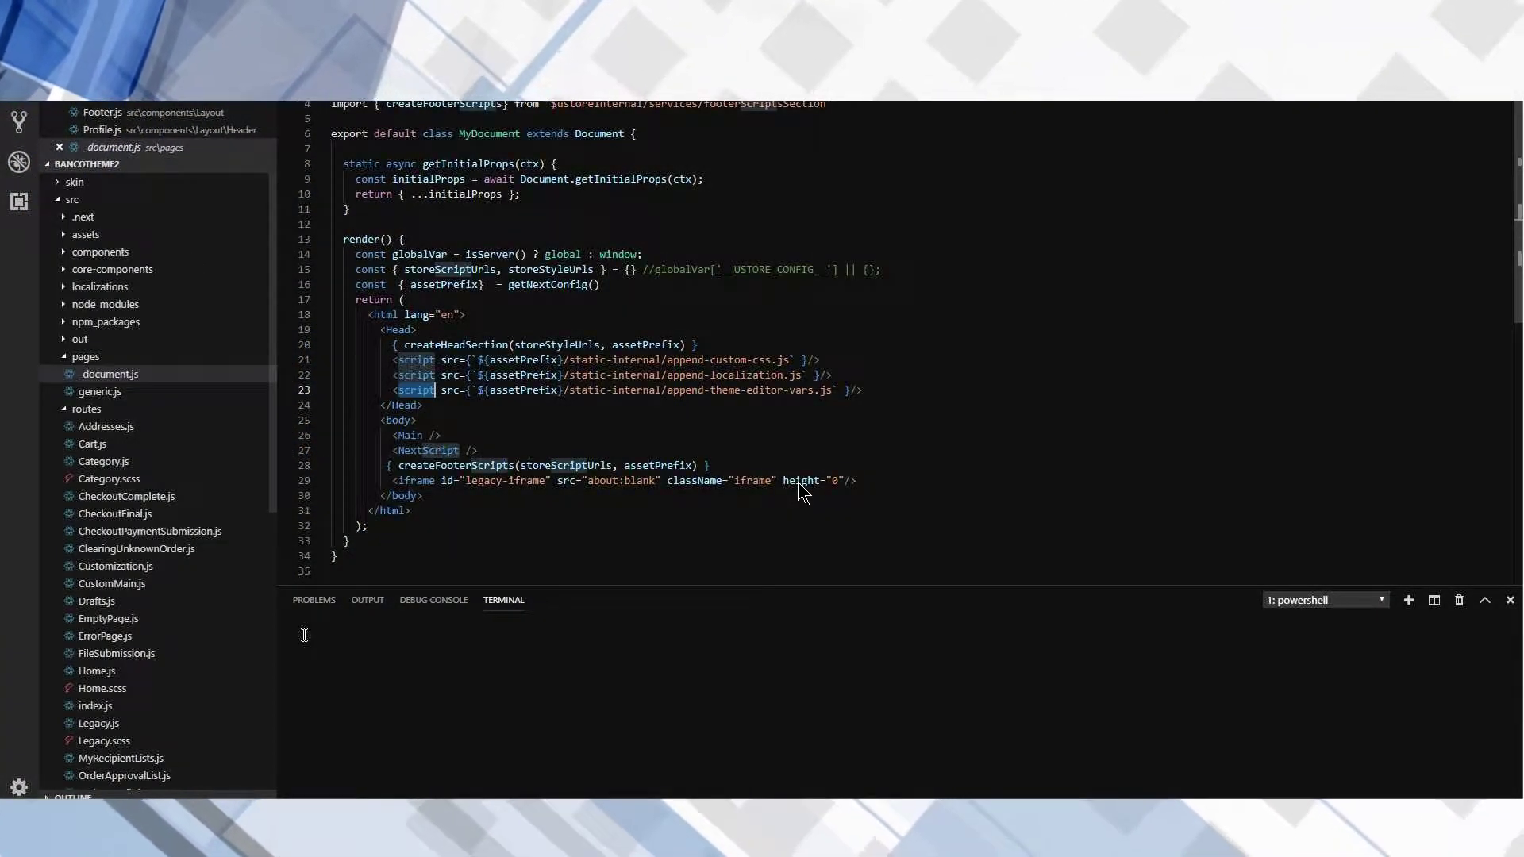
pyautogui.scroll(-1, 105, 392)
pyautogui.scroll(-3, 105, 391)
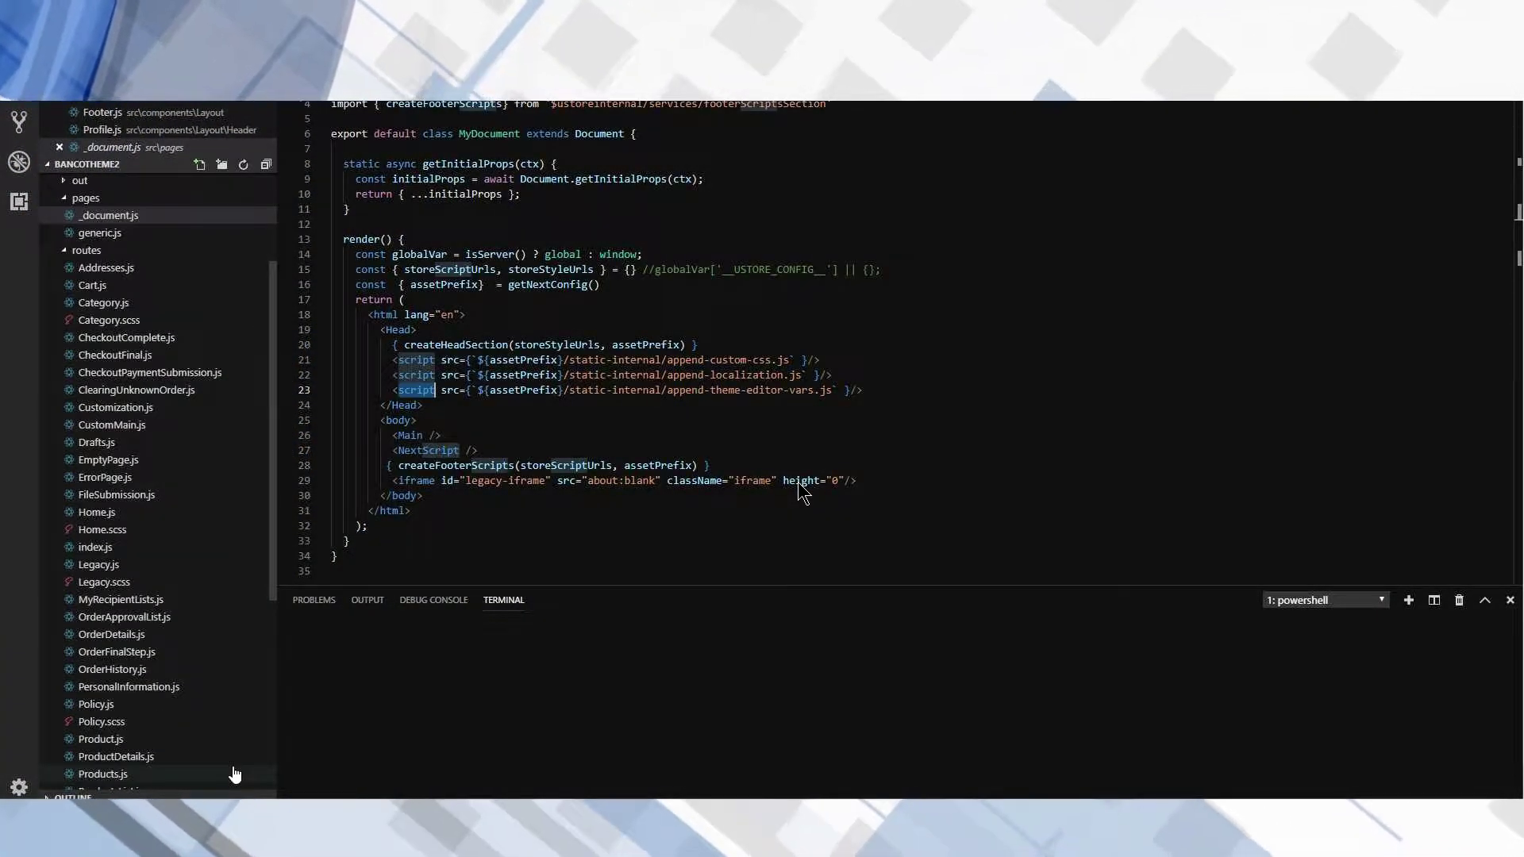
pyautogui.scroll(4, 110, 257)
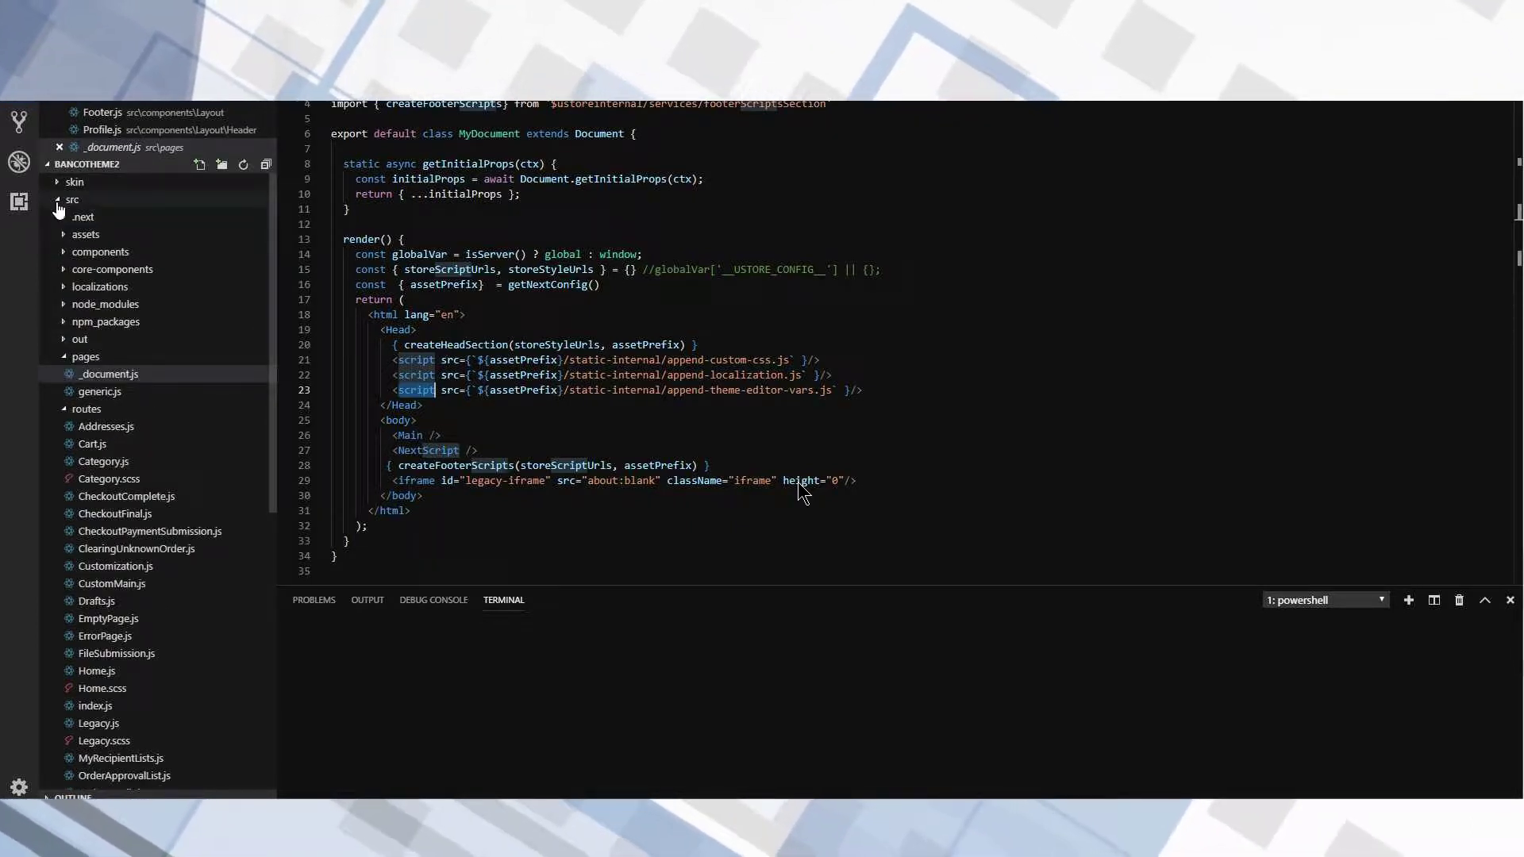
pyautogui.scroll(-2, 131, 436)
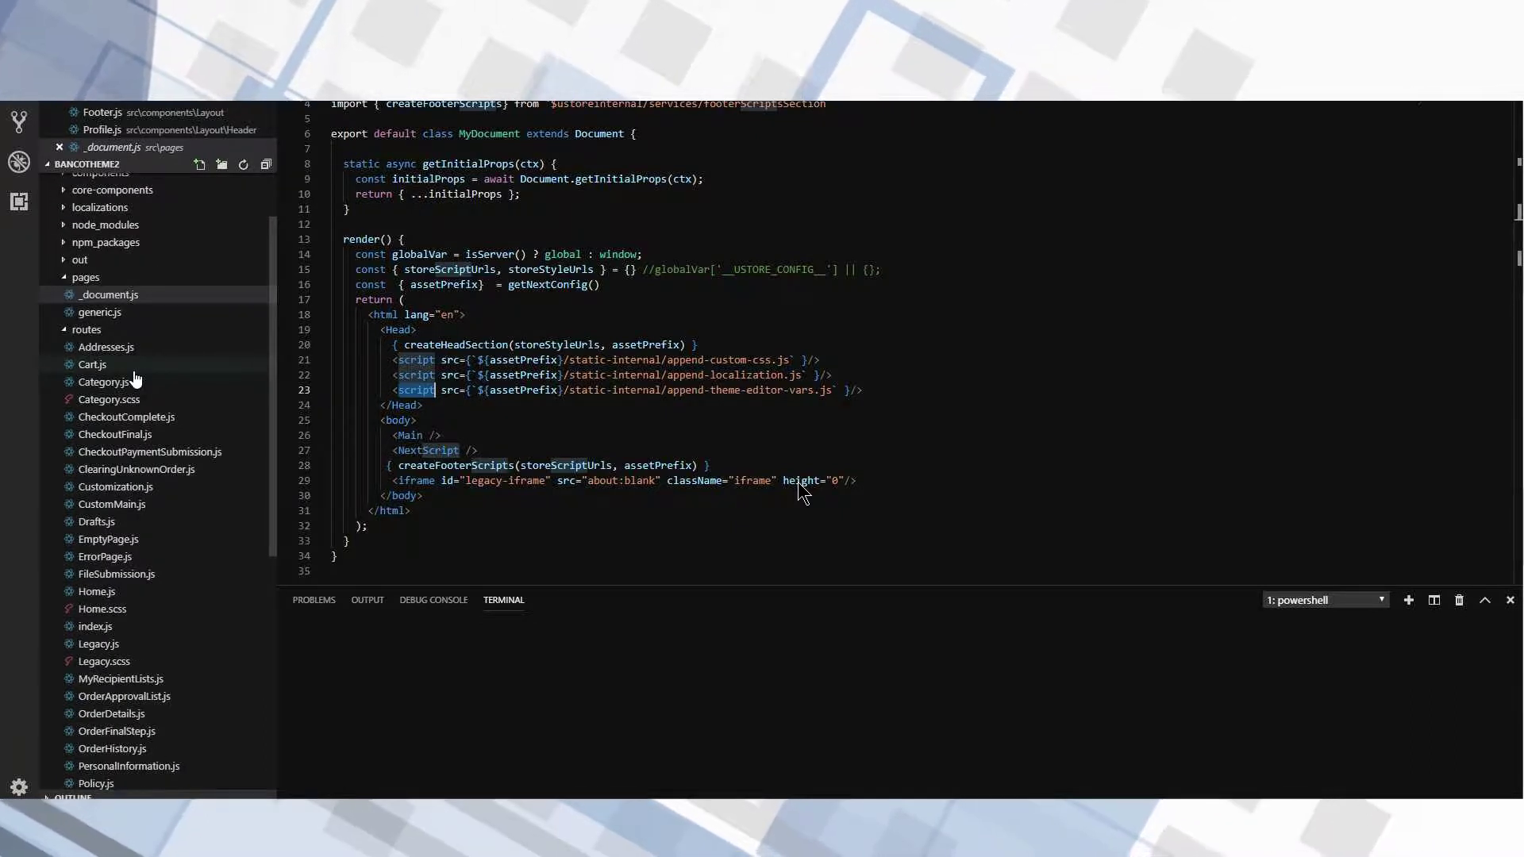
pyautogui.scroll(-2, 150, 485)
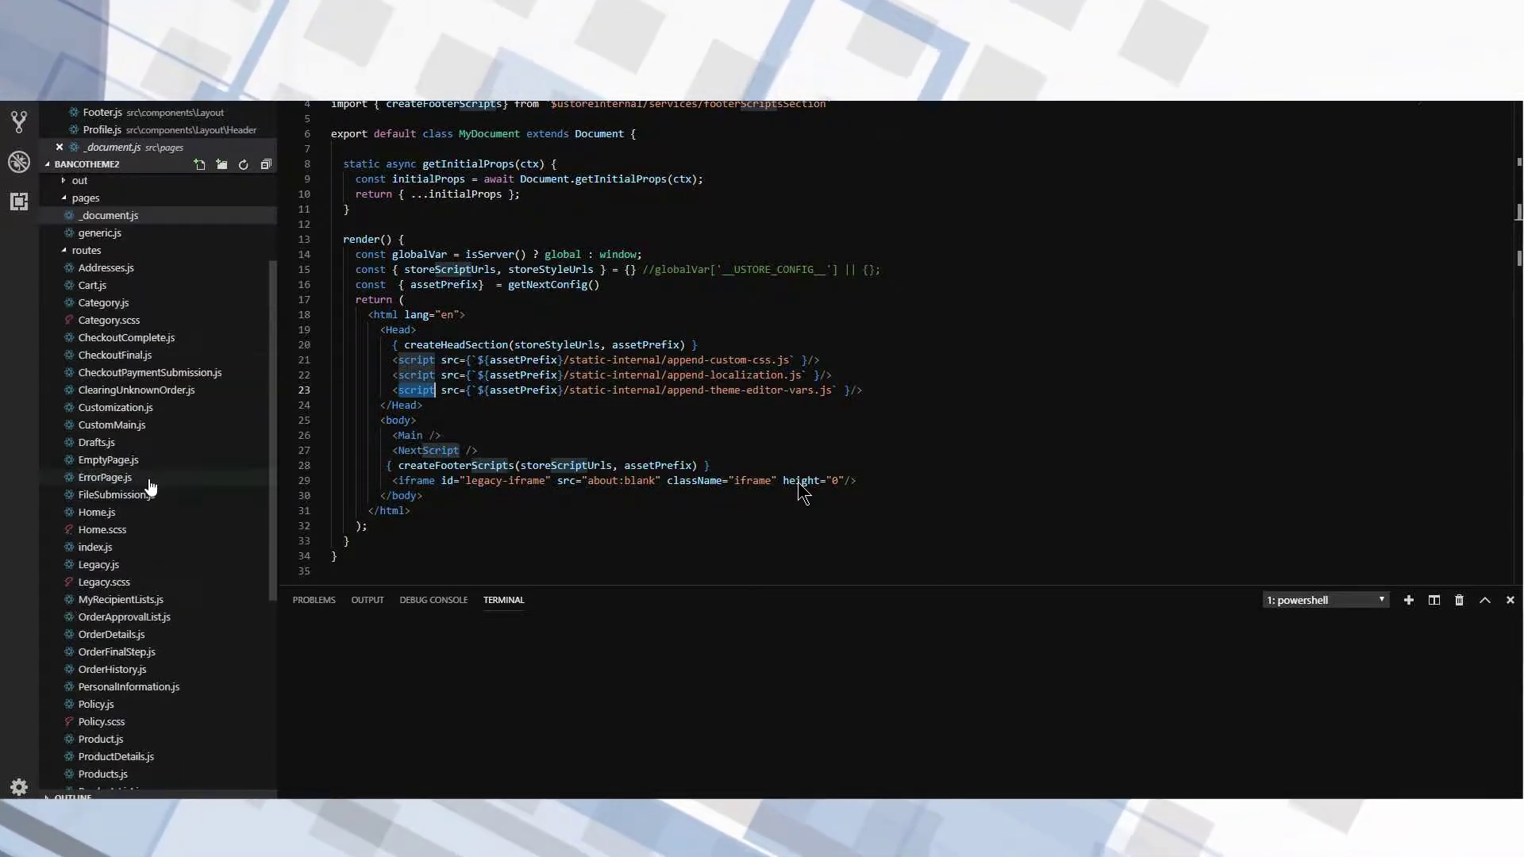
pyautogui.scroll(-1, 151, 485)
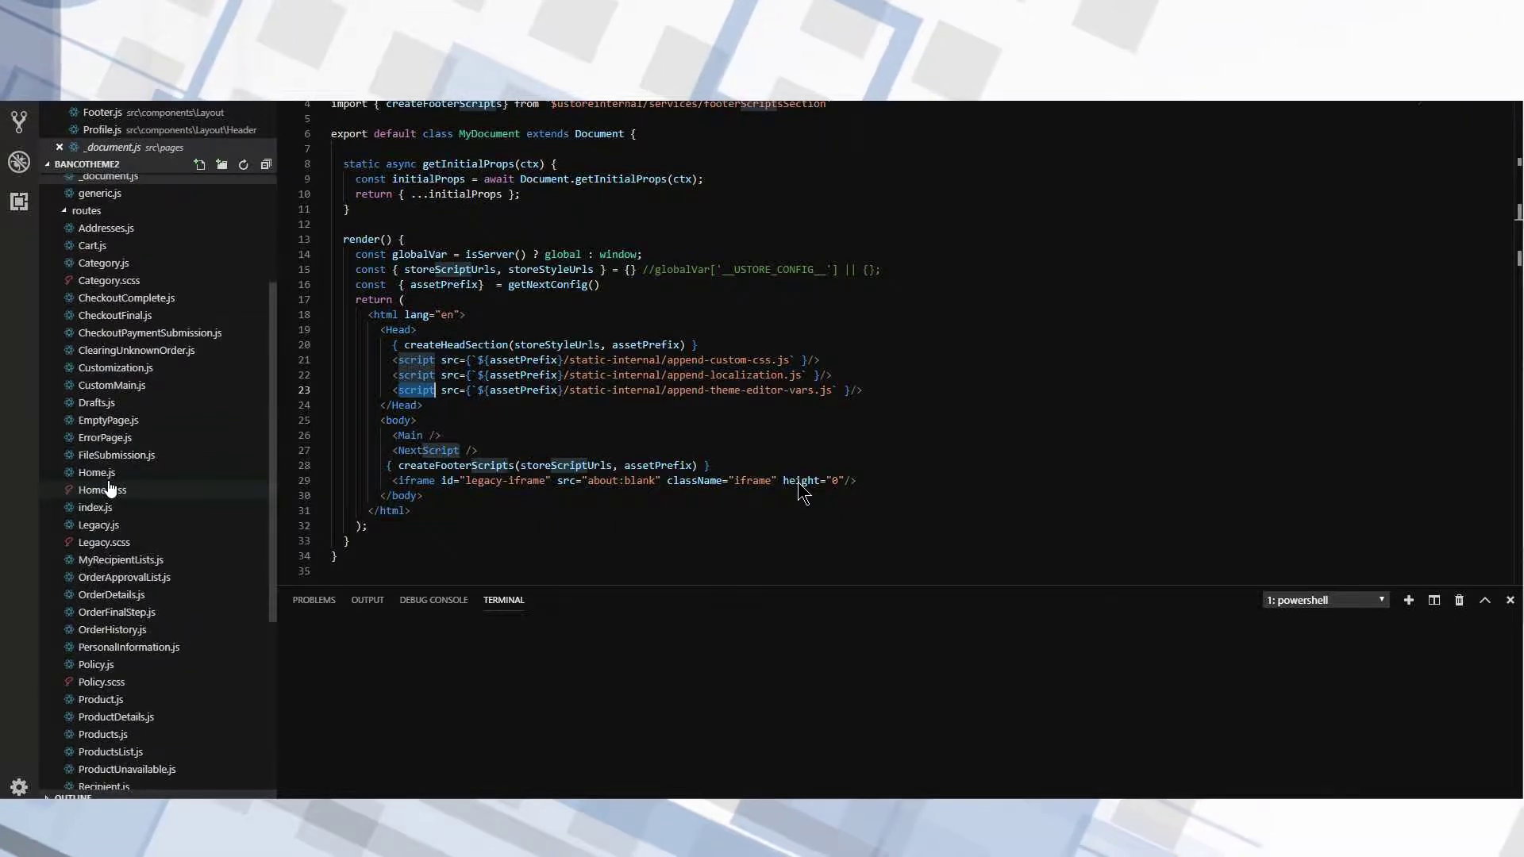
# - Select Home.js under src/routes to review its promotion slider code
pyautogui.click(88, 475)
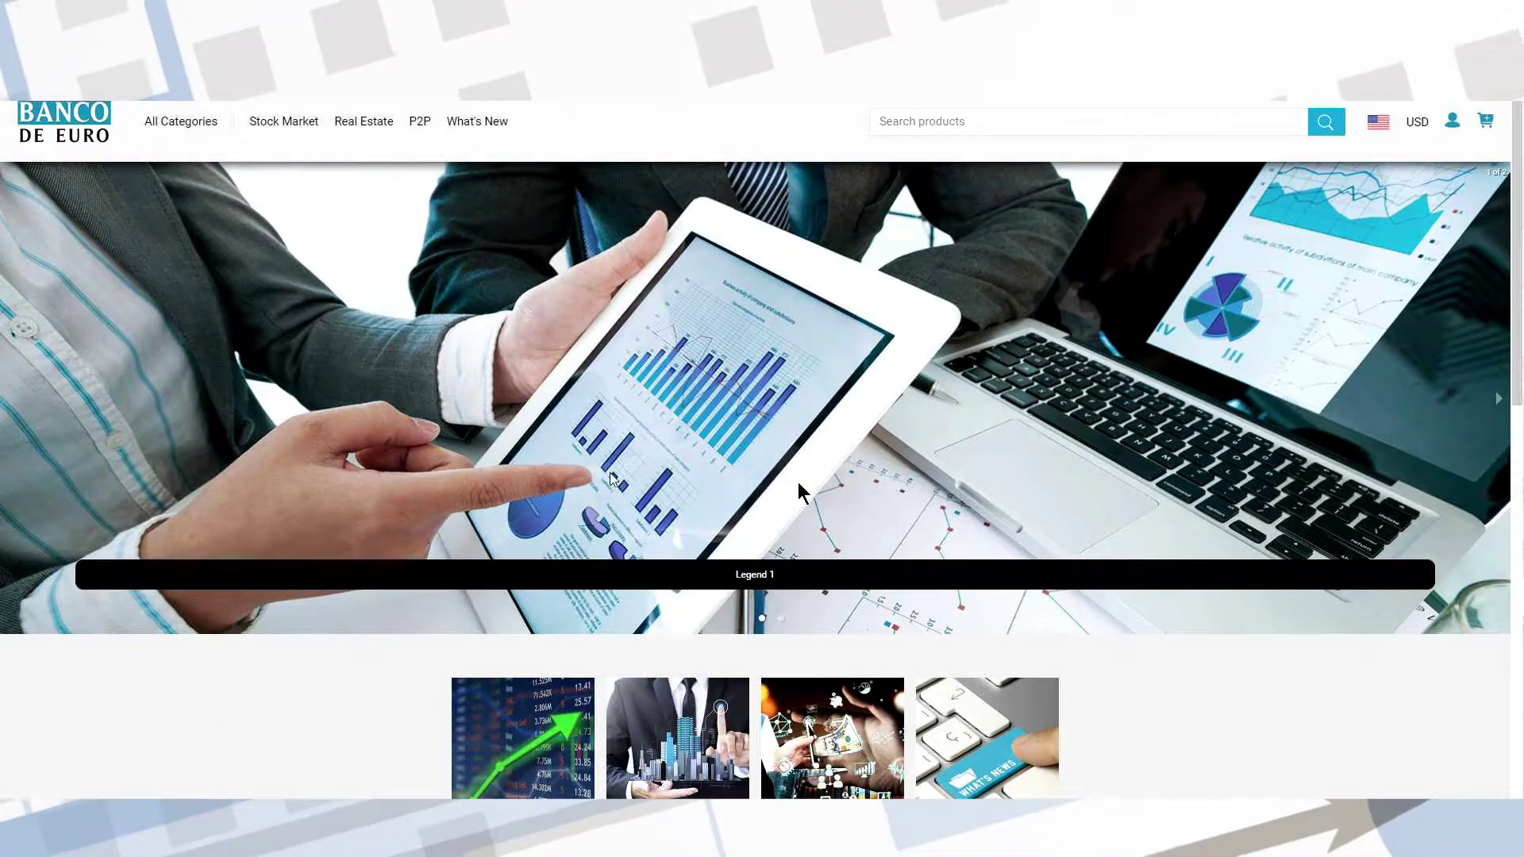
# - Toggle the banner between Legend 1 and Legend 2, check My Account, then show Legend 2
pyautogui.click(780, 619)
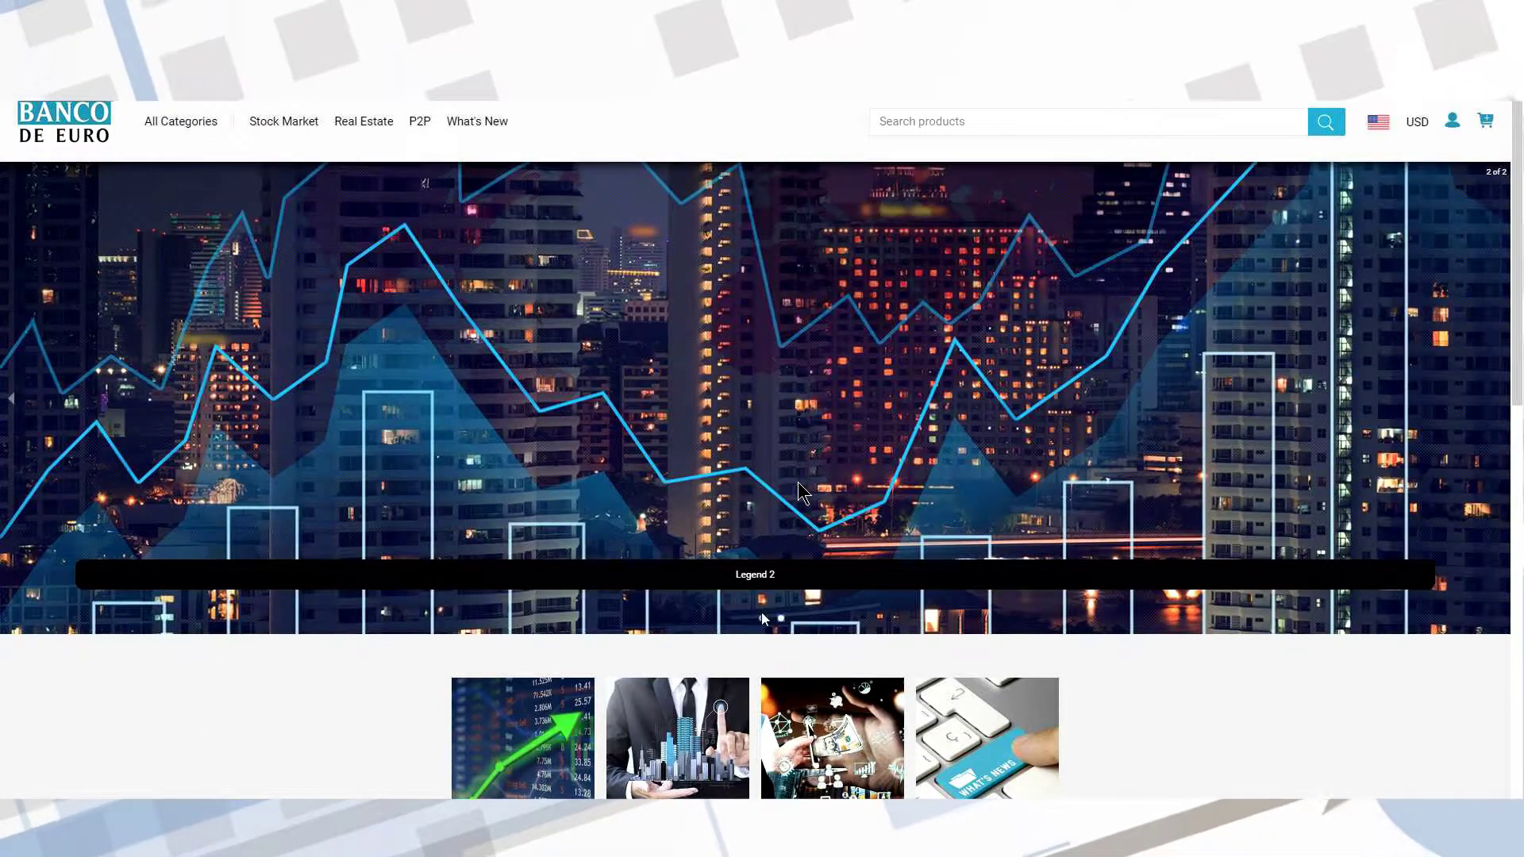
pyautogui.click(763, 619)
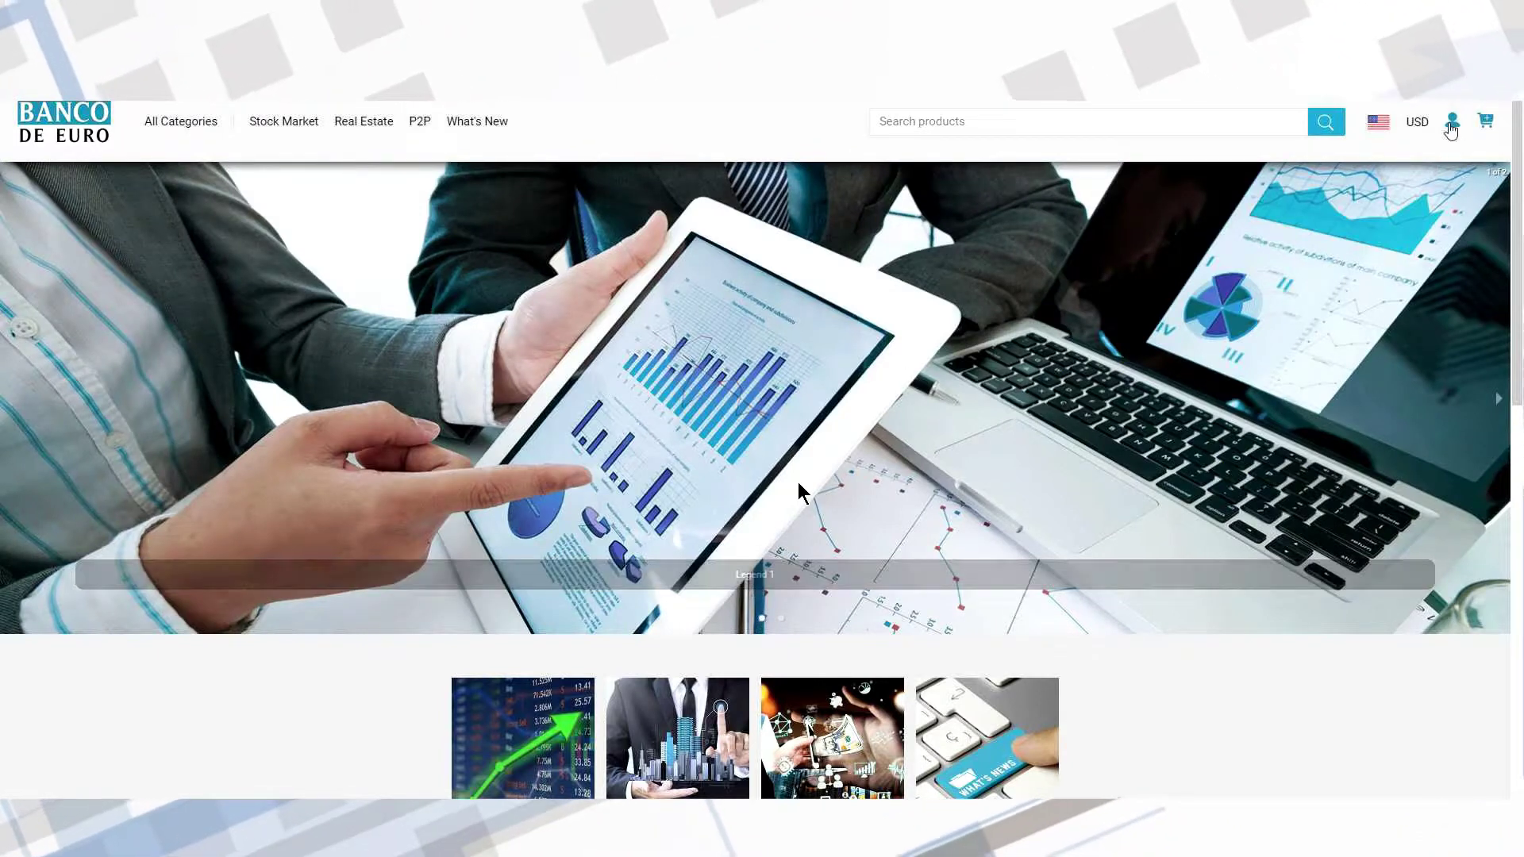
pyautogui.click(1451, 123)
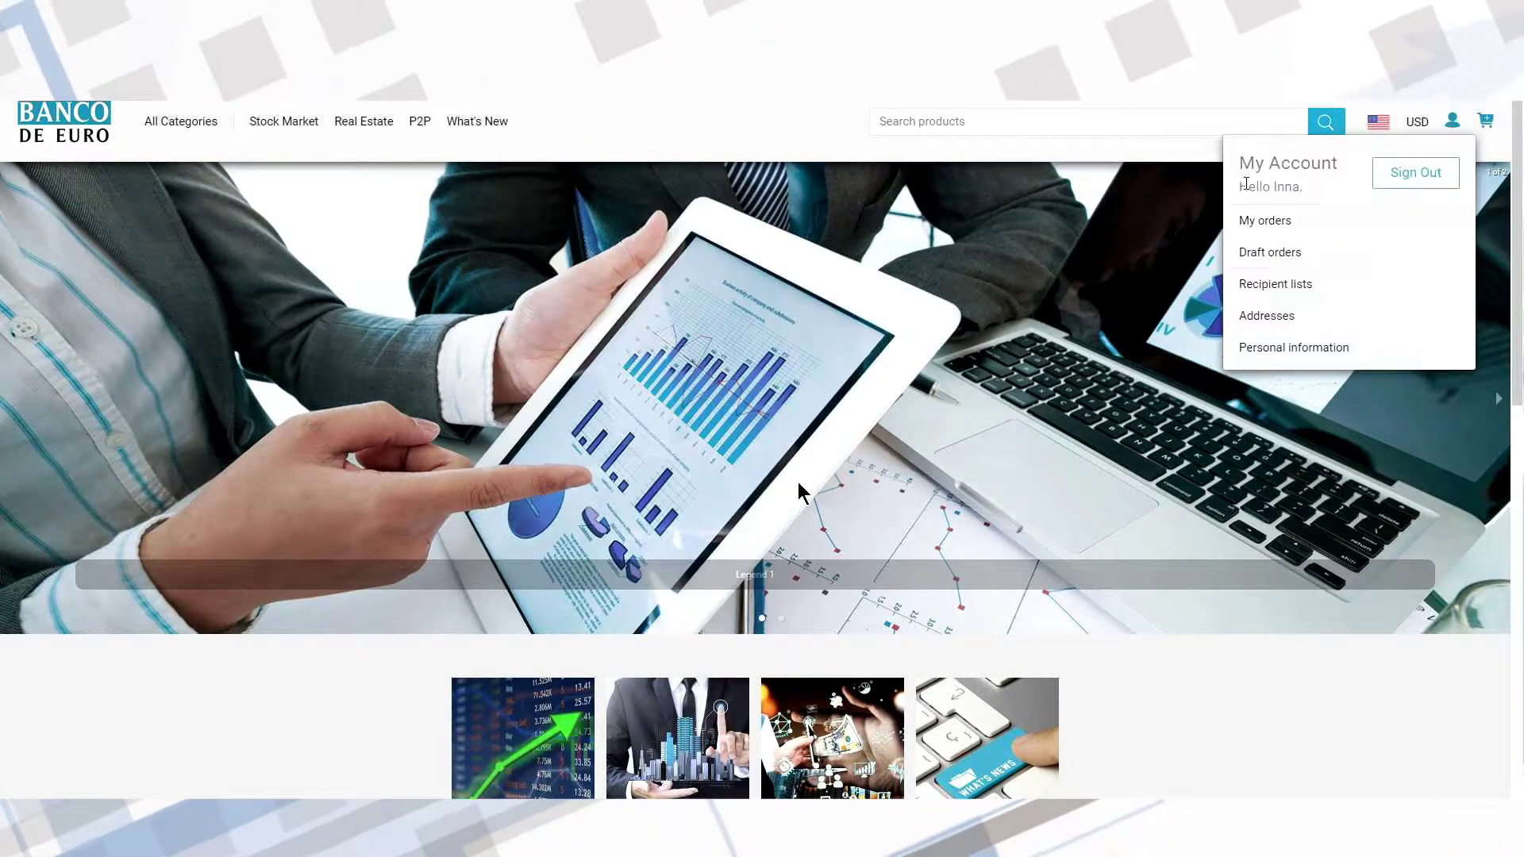
pyautogui.click(765, 119)
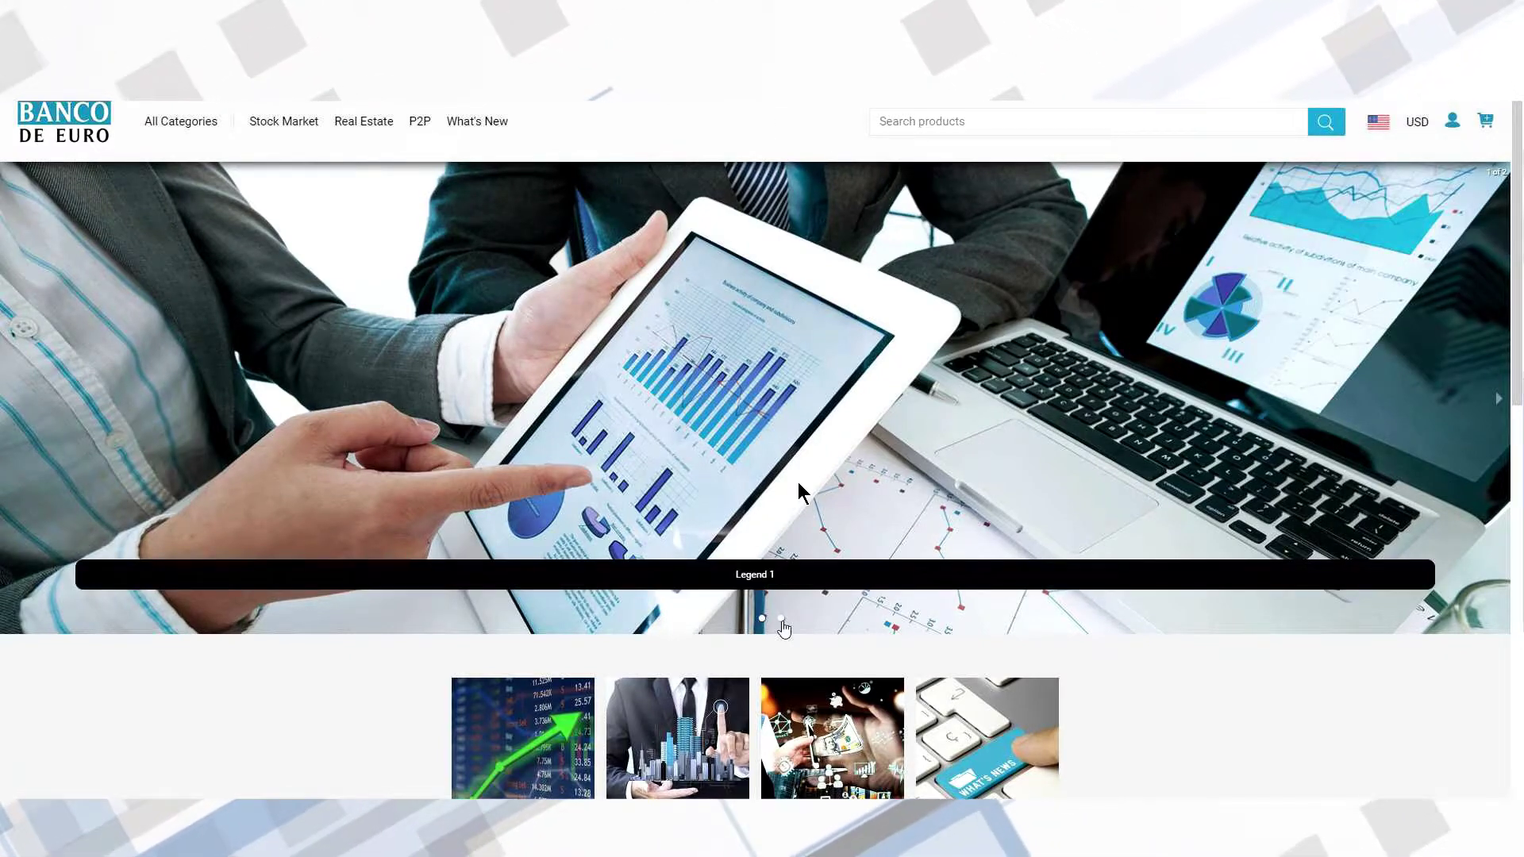
pyautogui.click(782, 621)
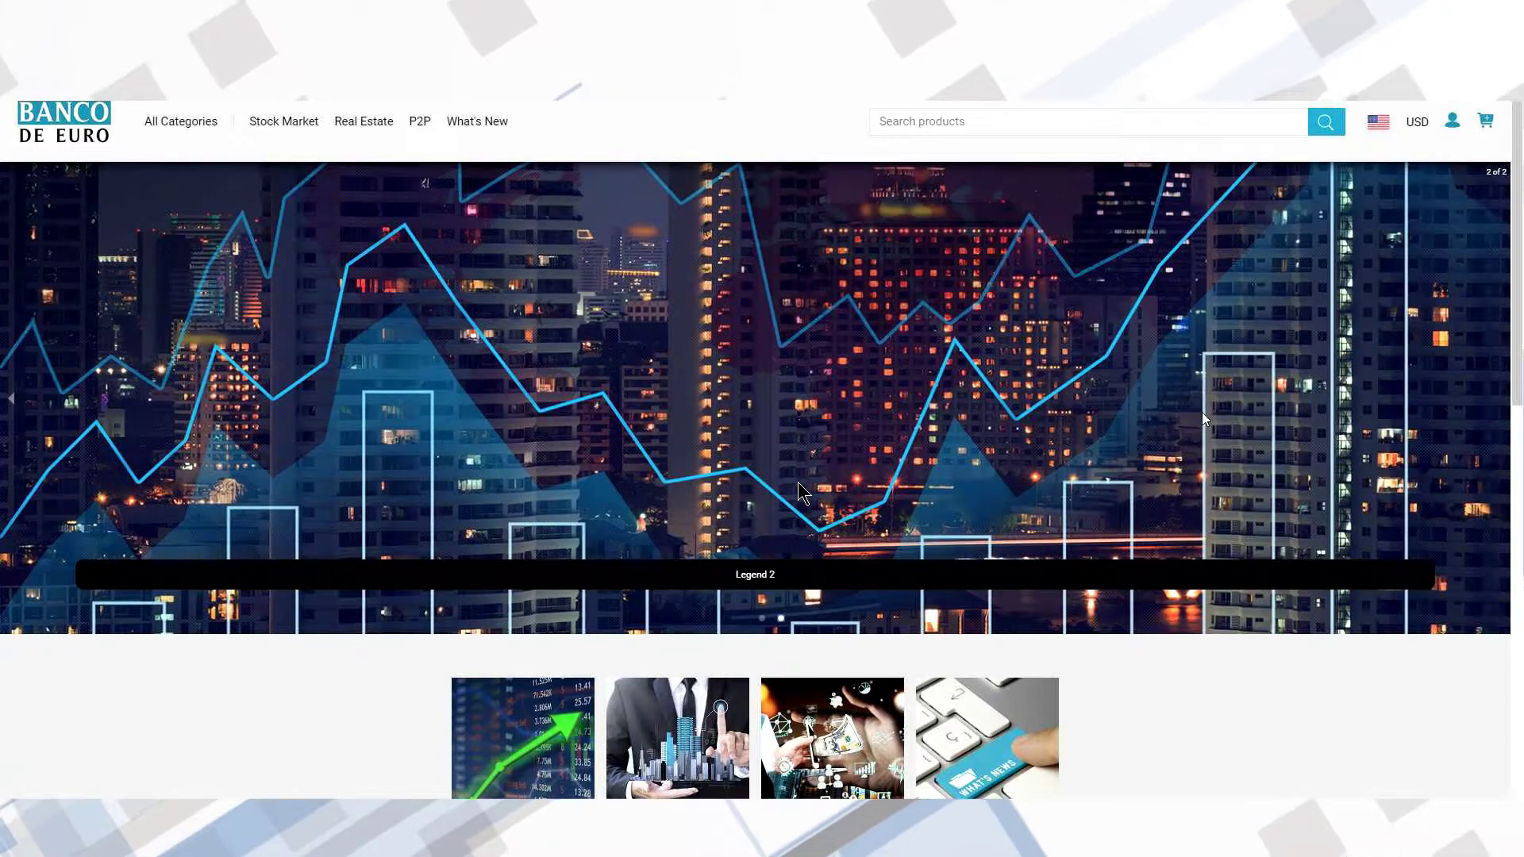
pyautogui.scroll(-2, 1201, 412)
pyautogui.scroll(2, 1228, 493)
pyautogui.scroll(-2, 877, 537)
pyautogui.scroll(-5, 1302, 501)
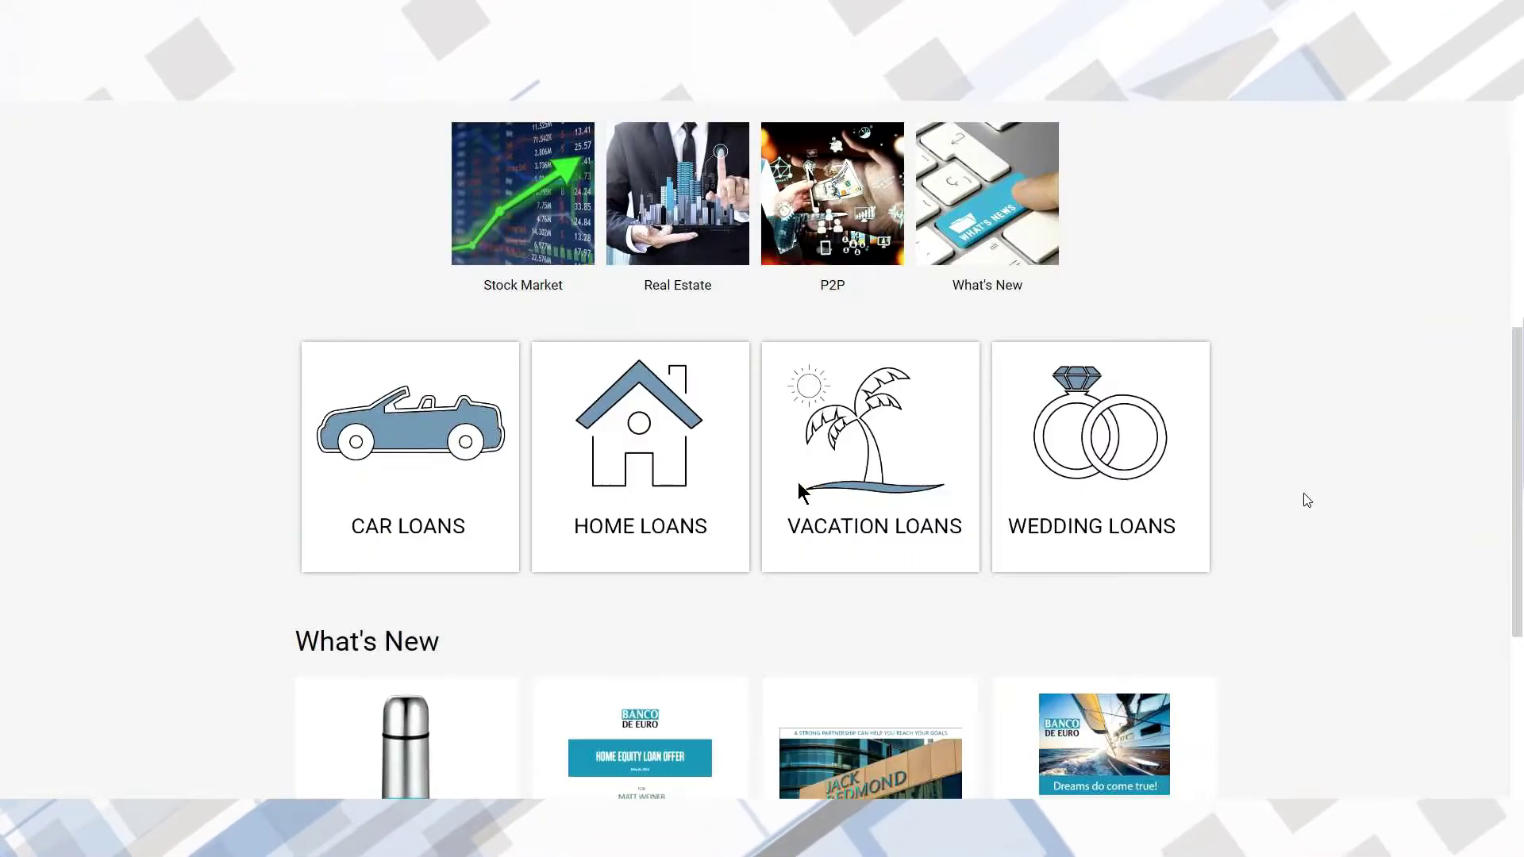